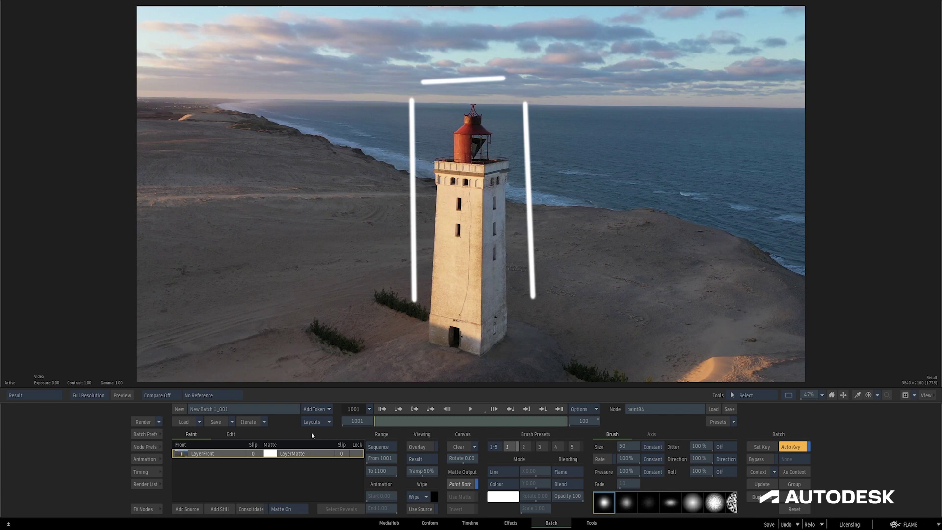
- Open the line strokes around the lighthouse for editing and examine their axis settings, stroke tracker and tracking source
{"action": "left_click", "coordinate": [238, 434]}
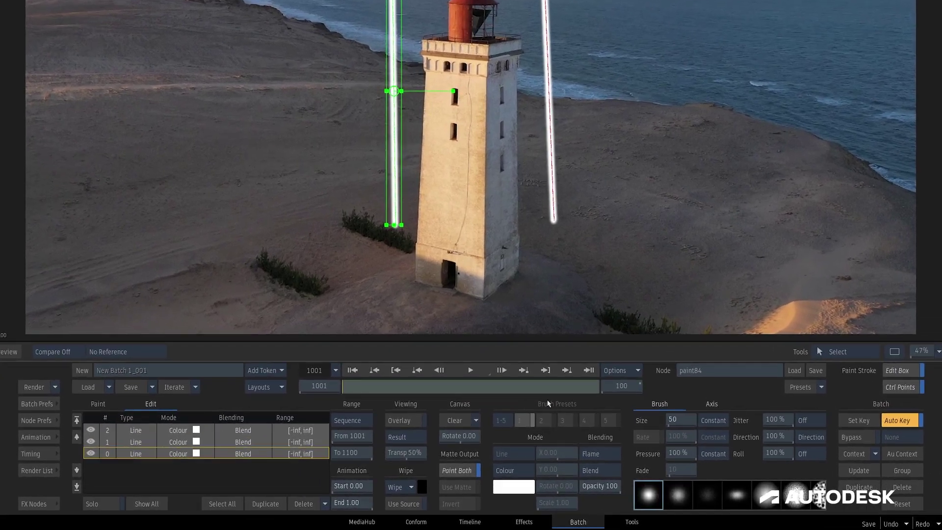
{"action": "left_click", "coordinate": [710, 404]}
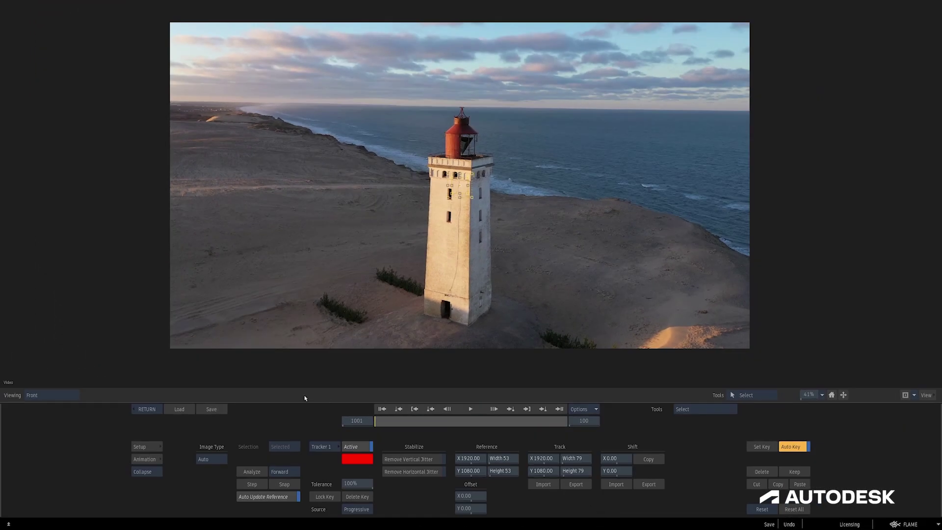
{"action": "left_click_drag", "start_coordinate": [456, 212], "coordinate": [486, 183]}
{"action": "left_click", "coordinate": [149, 409]}
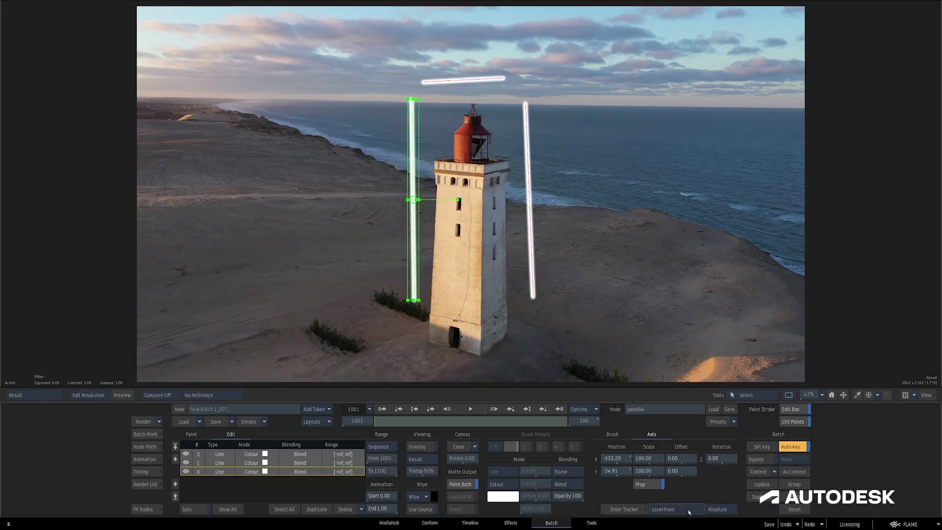
{"action": "left_click", "coordinate": [690, 512]}
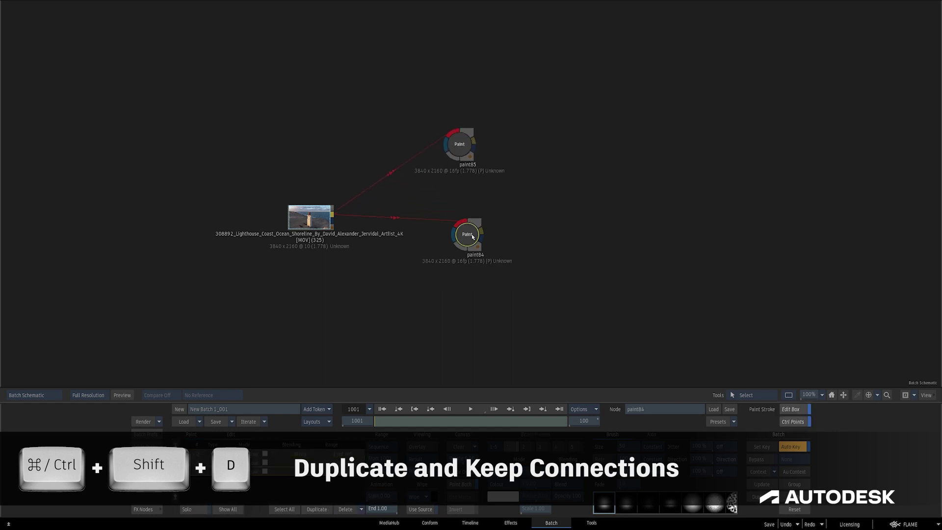
- Track the first Paint node's strokes in Absolute mode on the lighthouse's upper corner, analyze forward and scrub the result
{"action": "key", "text": "grave"}
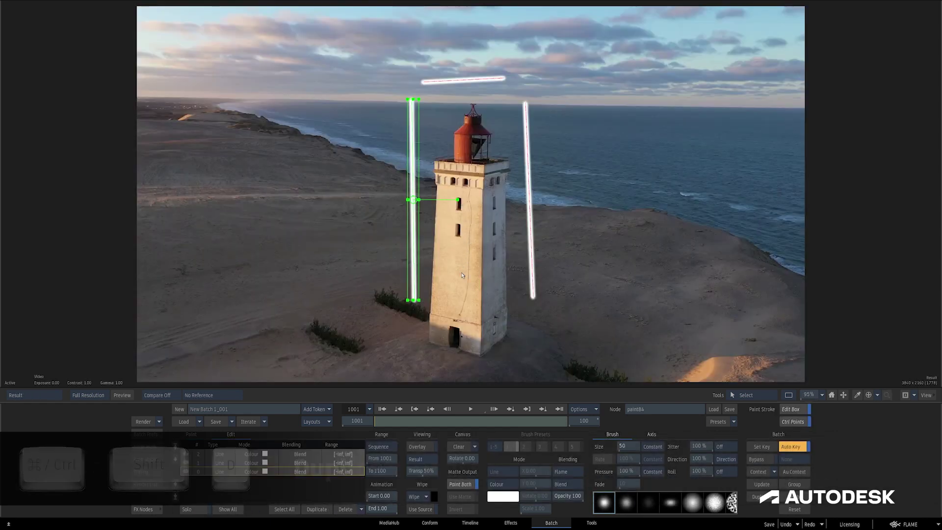
{"action": "left_click", "coordinate": [651, 435]}
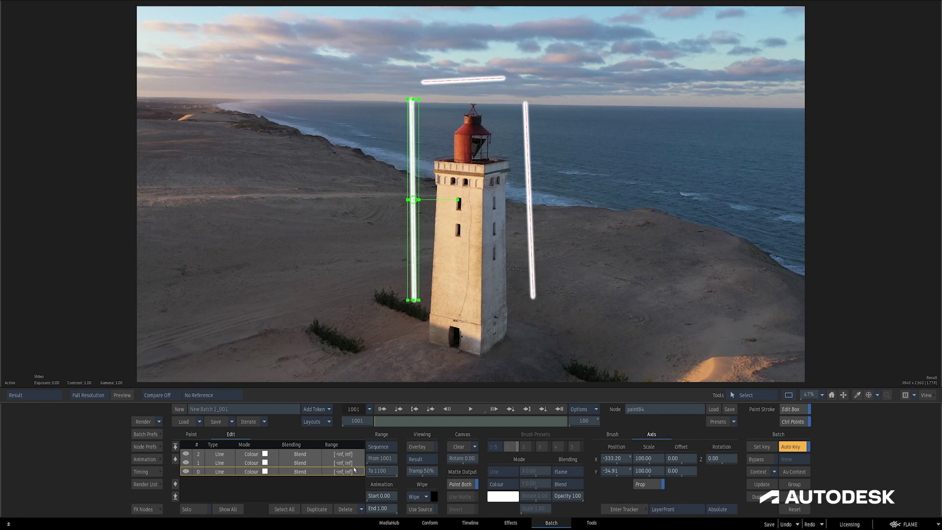
{"action": "left_click", "coordinate": [624, 508]}
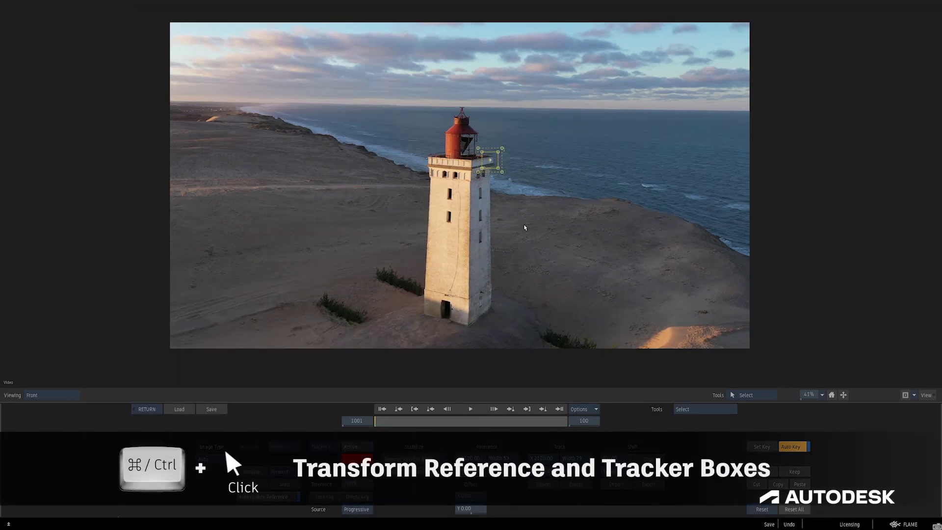
{"action": "left_click_drag", "start_coordinate": [490, 160], "coordinate": [471, 161]}
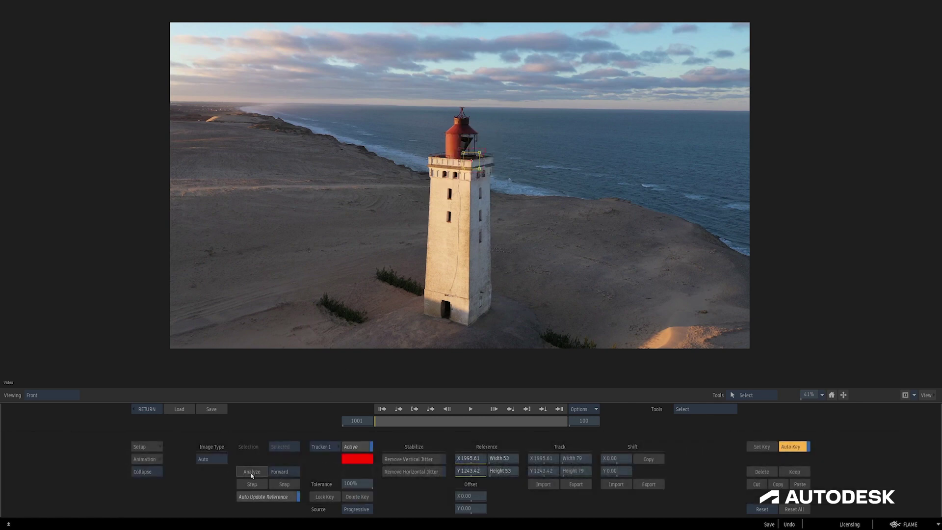
{"action": "left_click", "coordinate": [252, 471]}
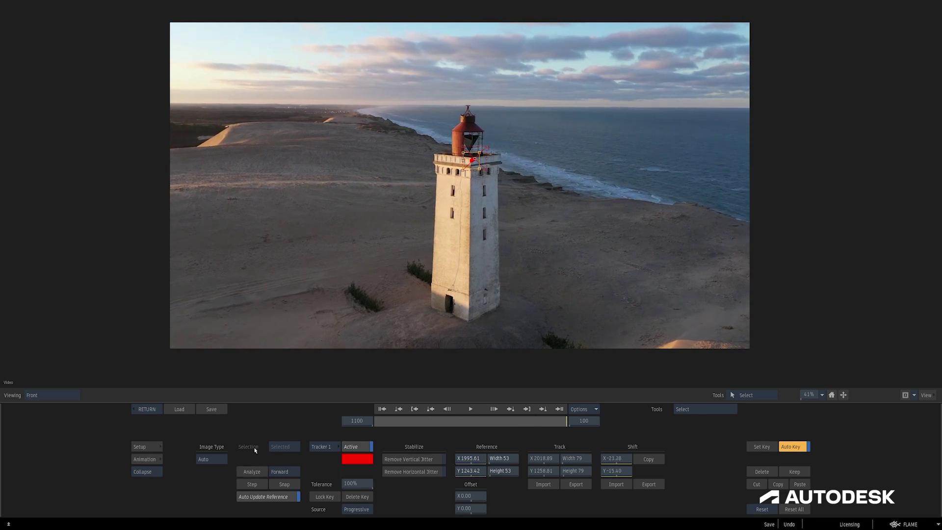
{"action": "left_click", "coordinate": [148, 409]}
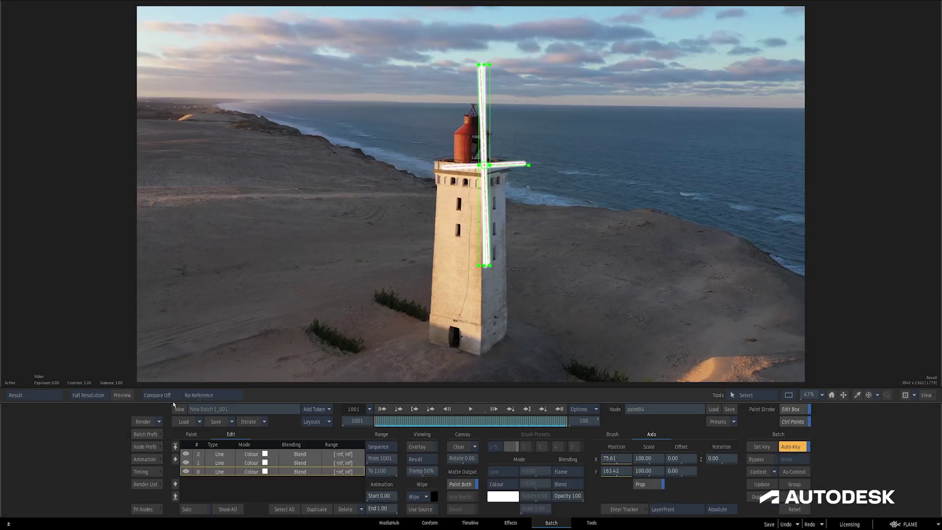
{"action": "mouse_move", "coordinate": [376, 420]}
{"action": "left_mouse_down"}
{"action": "mouse_move", "coordinate": [564, 421]}
{"action": "mouse_move", "coordinate": [354, 428]}
{"action": "left_mouse_up"}
- Open the duplicated Paint node, select all its strokes for editing and set their tracking mode to Relative
{"action": "key", "text": "Escape"}
{"action": "left_click_drag", "start_coordinate": [460, 143], "coordinate": [469, 139]}
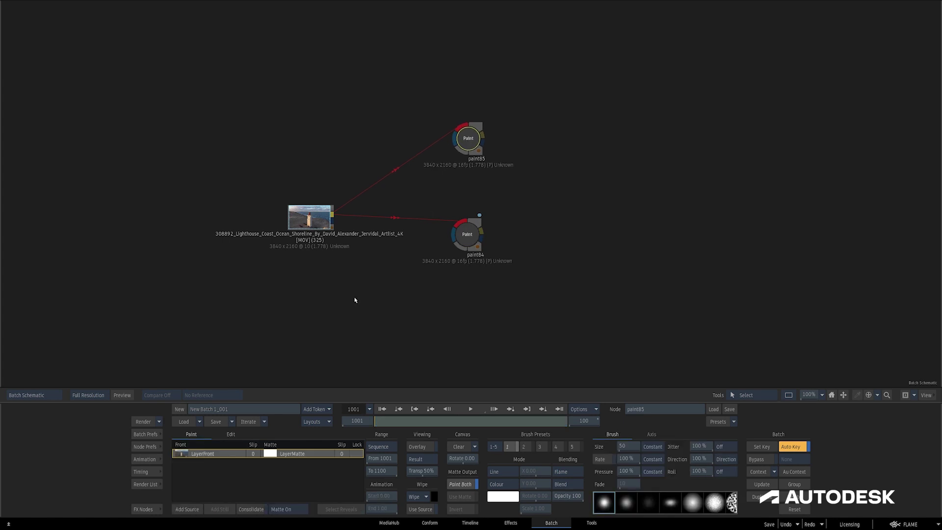
{"action": "key", "text": "F4"}
{"action": "left_click", "coordinate": [230, 434]}
{"action": "left_click", "coordinate": [278, 508]}
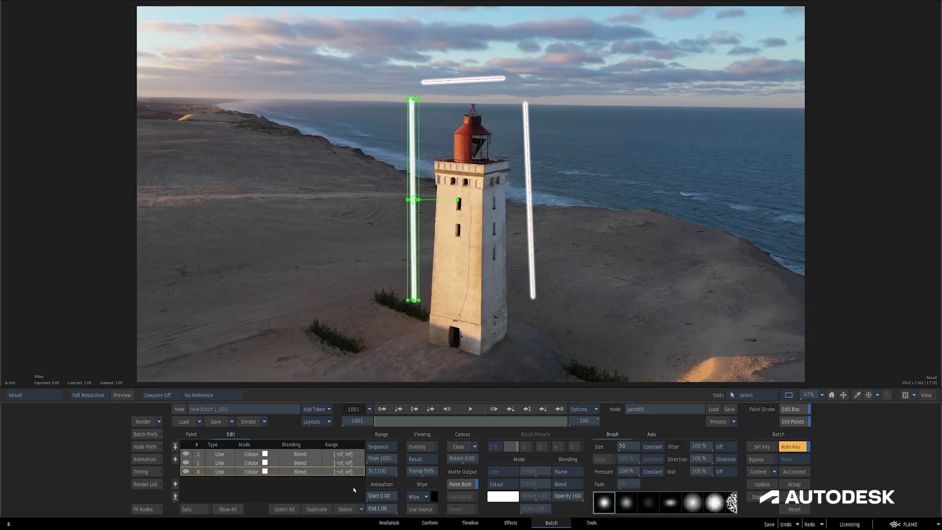
{"action": "left_click", "coordinate": [640, 432]}
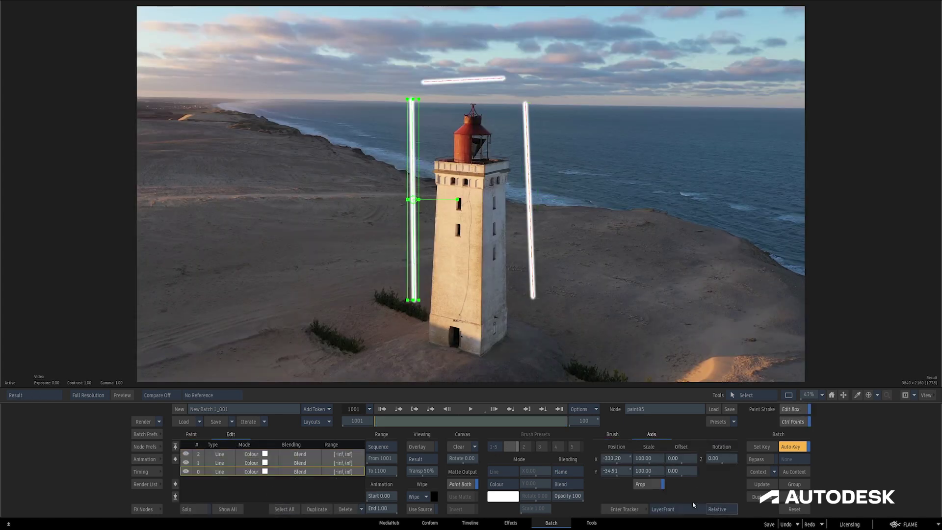
- Track the duplicated strokes on the corner below the lighthouse's lantern, analyze the shot forward and scrub through to the last frame
{"action": "left_click", "coordinate": [618, 512]}
{"action": "left_click_drag", "start_coordinate": [459, 186], "coordinate": [471, 161]}
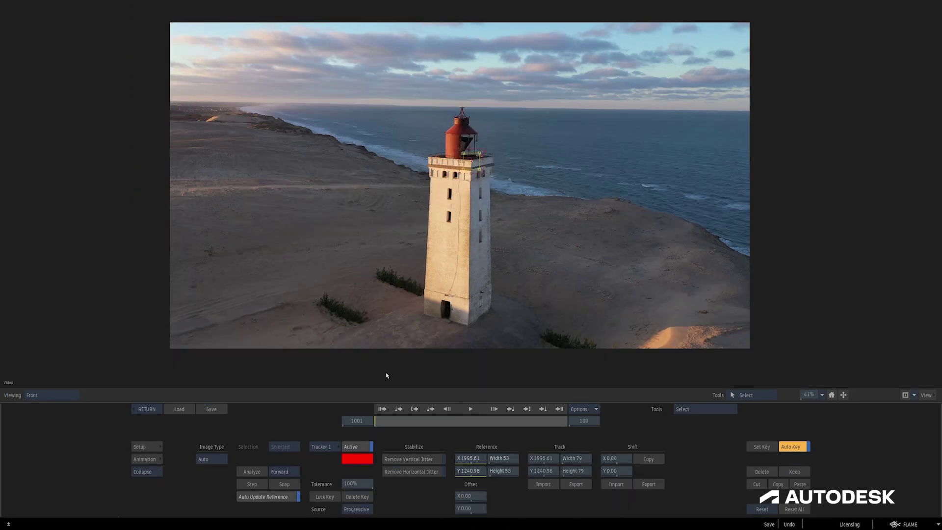
{"action": "left_click", "coordinate": [267, 470]}
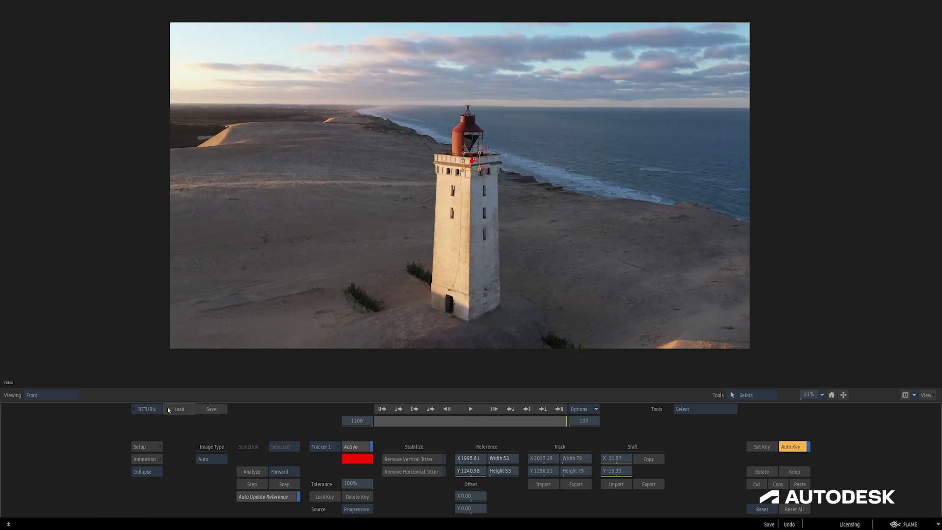
{"action": "left_click", "coordinate": [146, 409]}
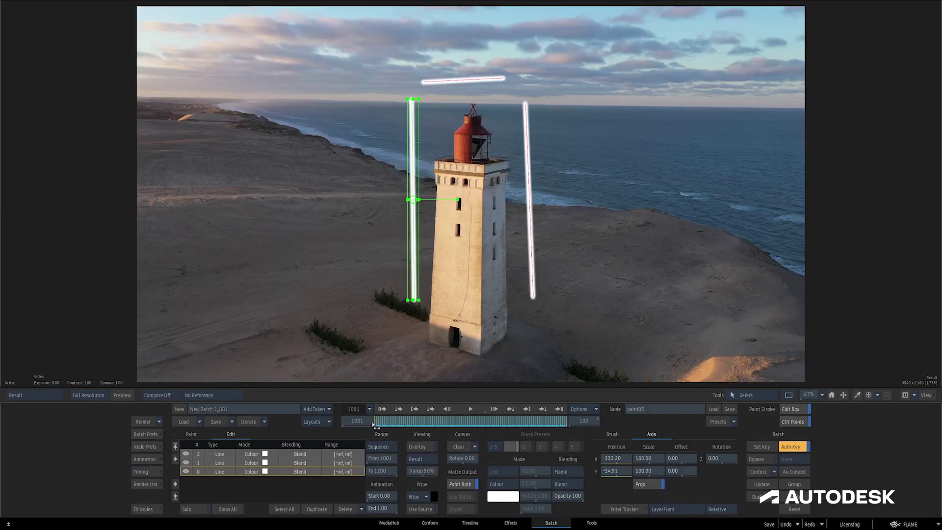
{"action": "mouse_move", "coordinate": [392, 422]}
{"action": "left_mouse_down"}
{"action": "mouse_move", "coordinate": [619, 424]}
{"action": "mouse_move", "coordinate": [375, 420]}
{"action": "mouse_move", "coordinate": [586, 422]}
{"action": "left_mouse_up"}
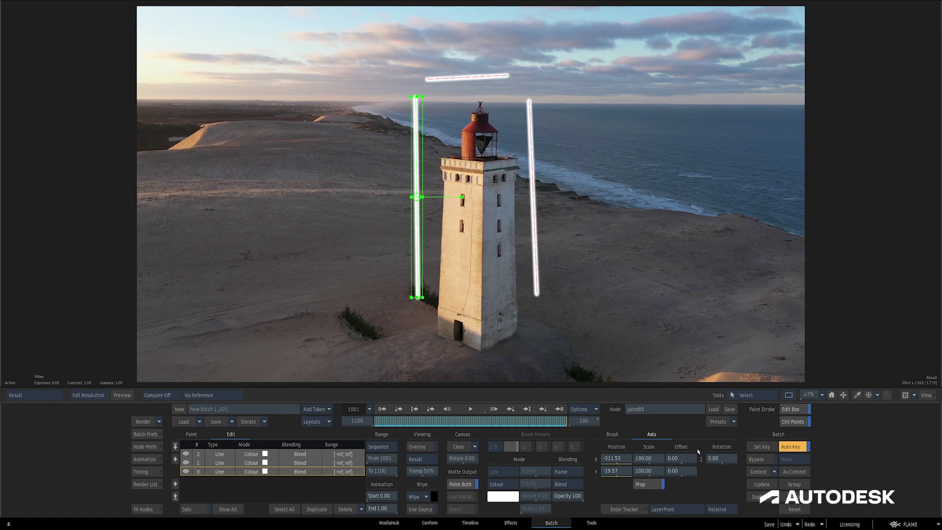
- Set the strokes' X offset to 43, return to the first frame and readjust the X offset there
{"action": "left_click_drag", "start_coordinate": [694, 459], "coordinate": [805, 461]}
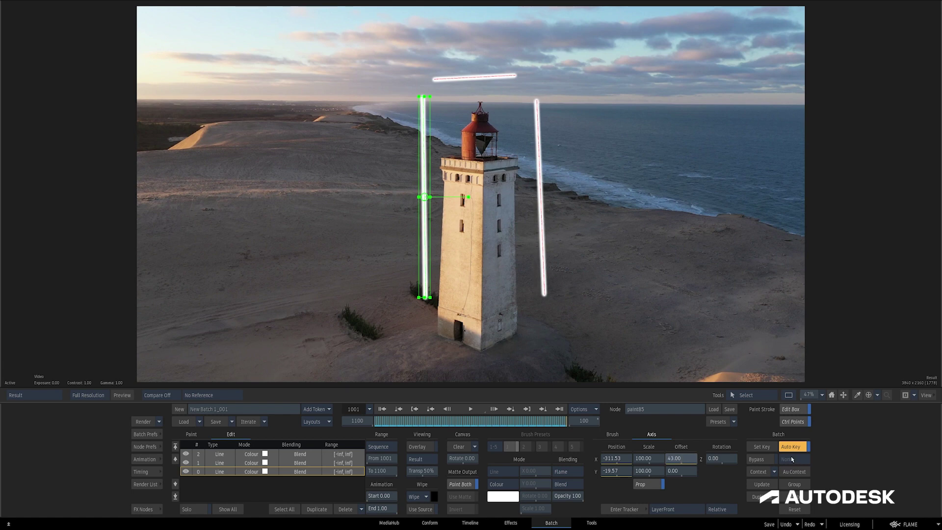
{"action": "left_click", "coordinate": [382, 409]}
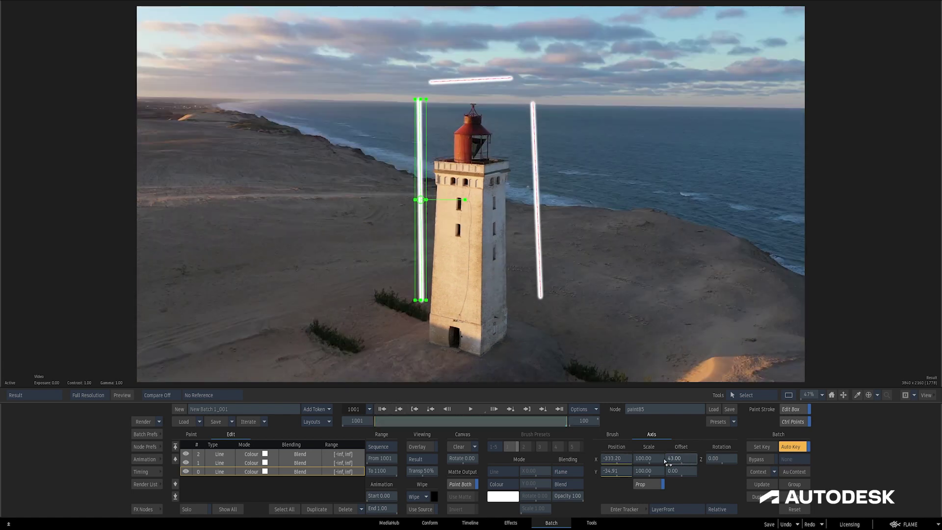
{"action": "mouse_move", "coordinate": [669, 458]}
{"action": "left_mouse_down"}
{"action": "mouse_move", "coordinate": [573, 464]}
{"action": "mouse_move", "coordinate": [432, 439]}
{"action": "left_mouse_up"}
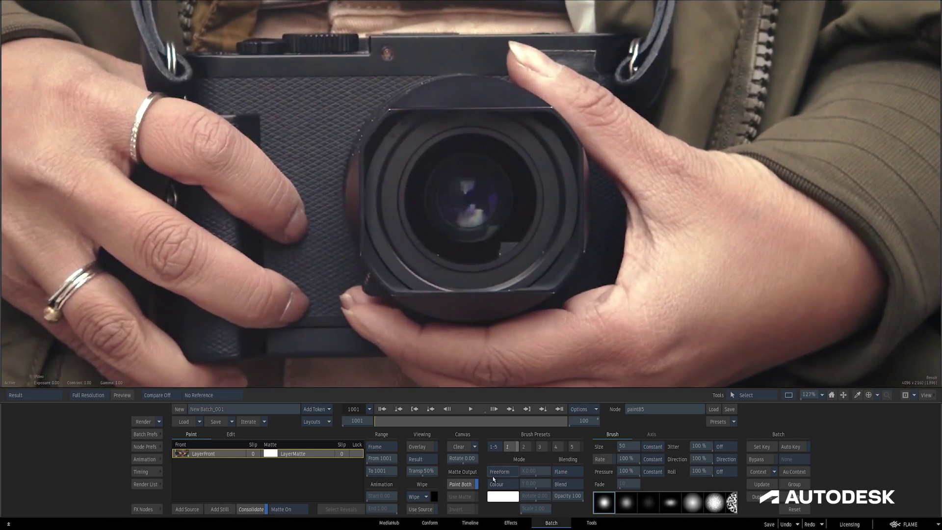
- Choose a paint mode other than Colour for the freeform strokes on the camera shot
{"action": "left_click", "coordinate": [496, 484]}
{"action": "left_click", "coordinate": [505, 465]}
{"action": "key", "text": "Tab"}
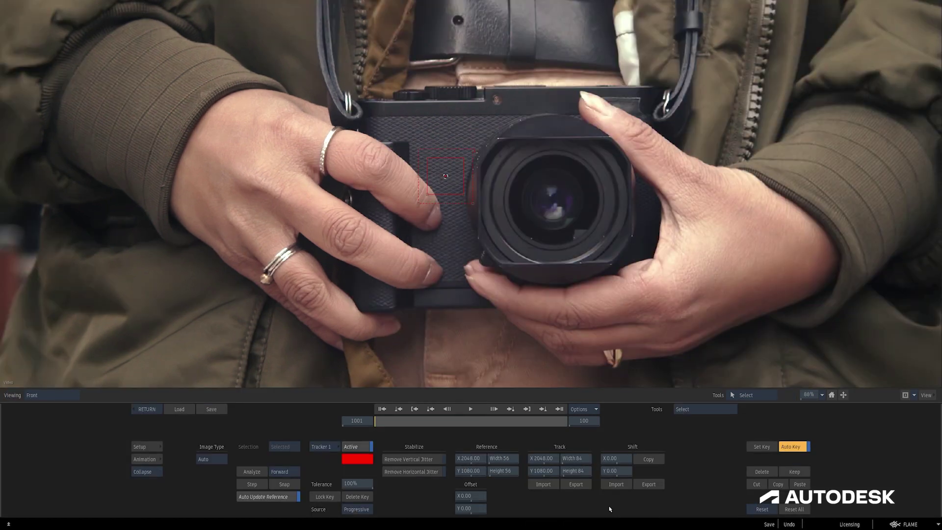
- Place the stroke tracker over the lower inner edge of the camera lens and analyze the shot forward
{"action": "left_click_drag", "start_coordinate": [445, 176], "coordinate": [575, 238]}
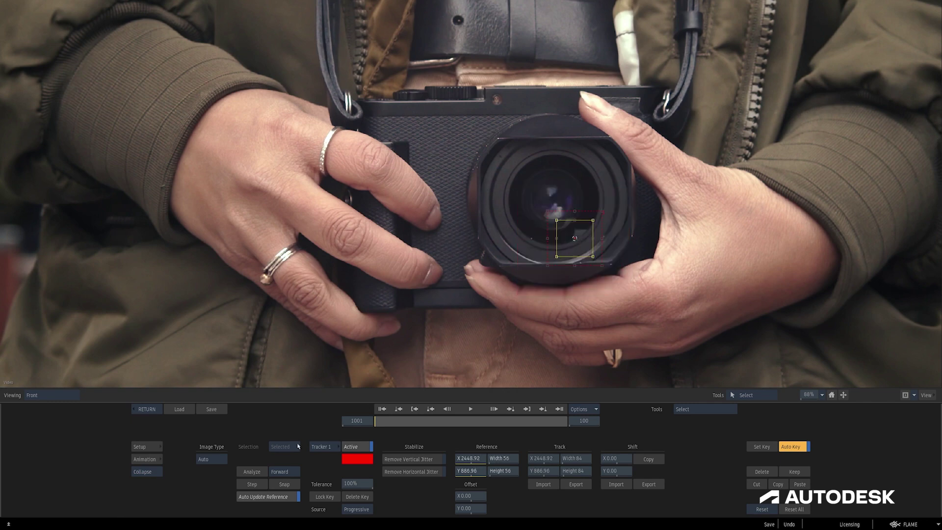
{"action": "left_click", "coordinate": [253, 472]}
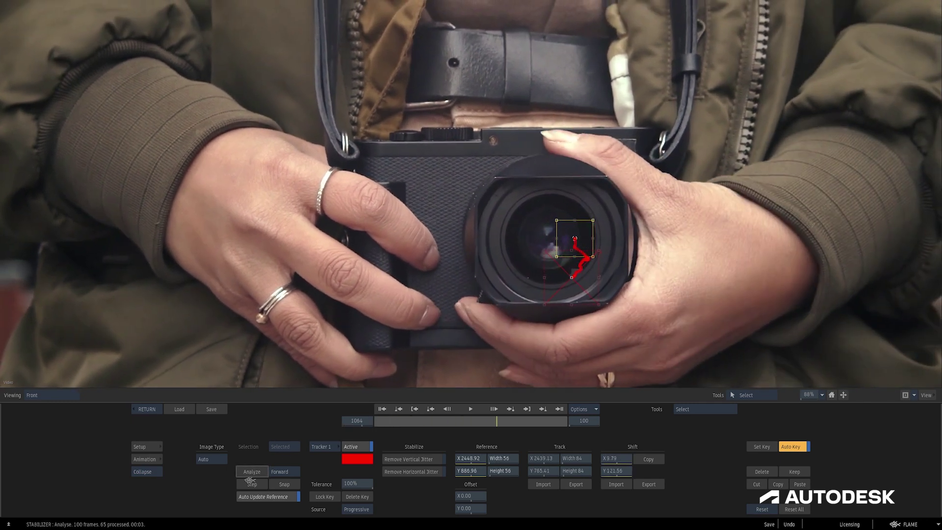